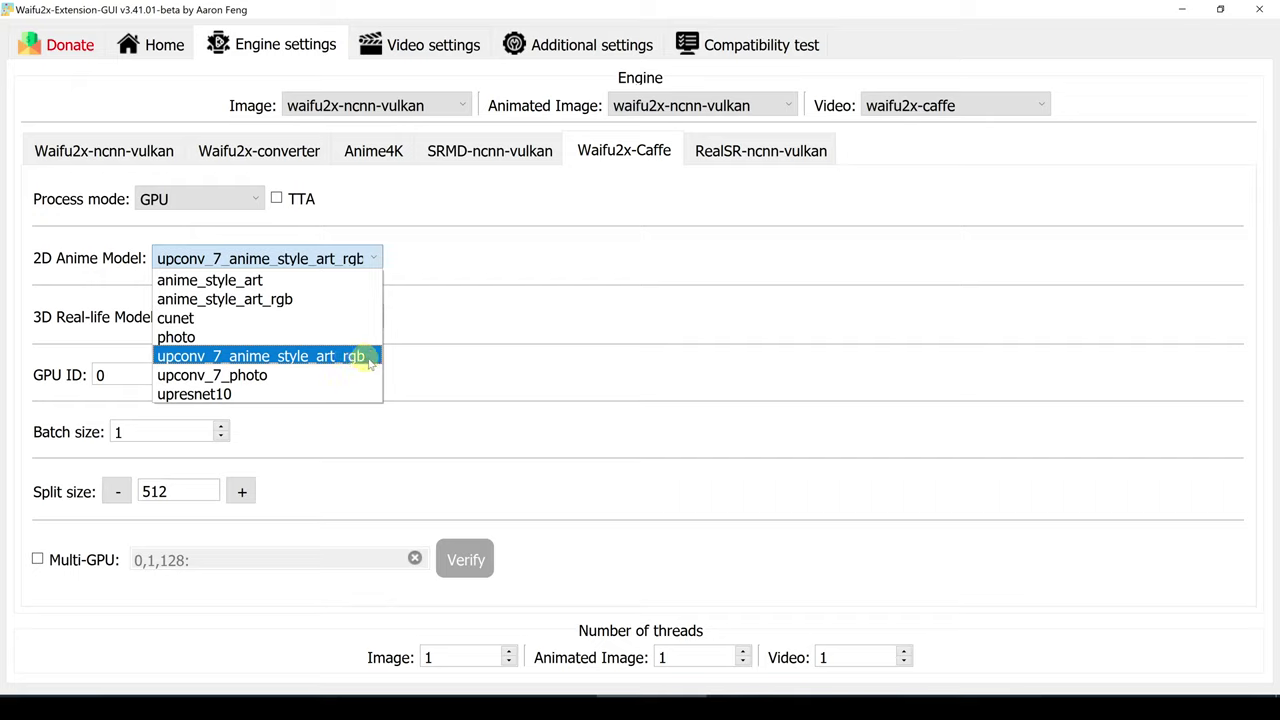
Choose upconv_7_anime_style_art_rgb as the Waifu2x-Caffe 2D anime model and set both image styles to 2D Anime.
click(369, 360)
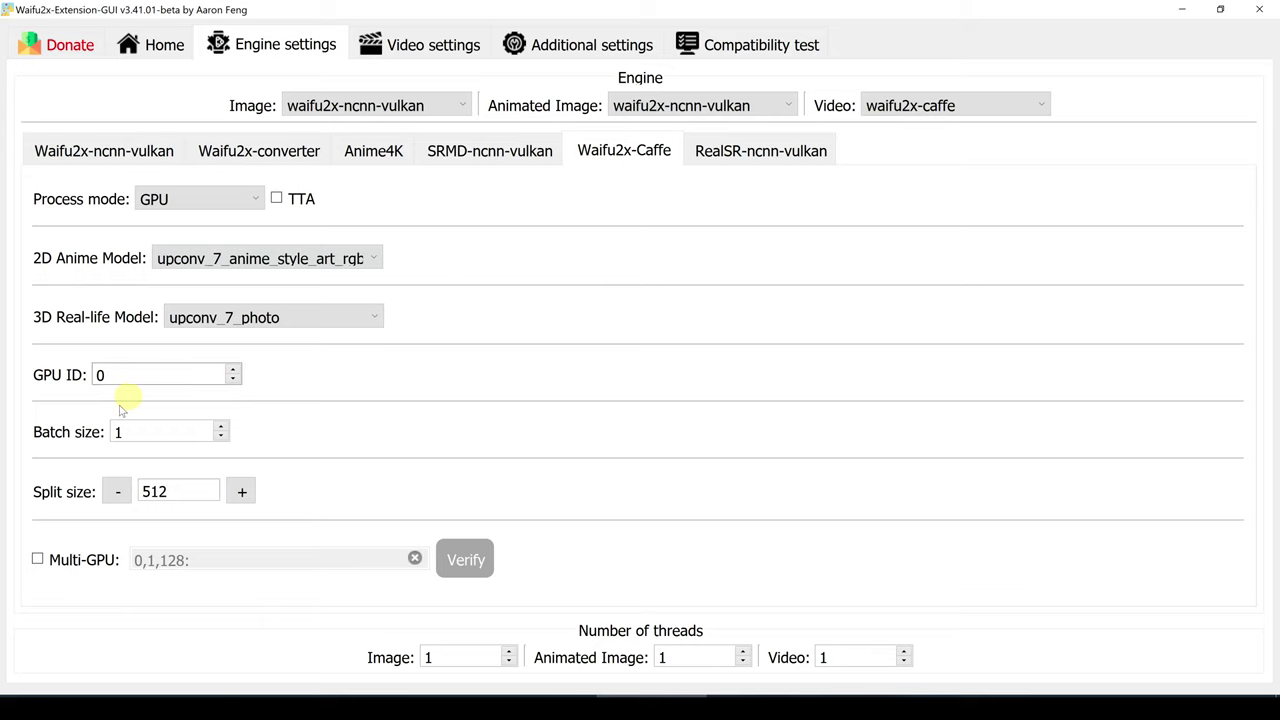
click(165, 47)
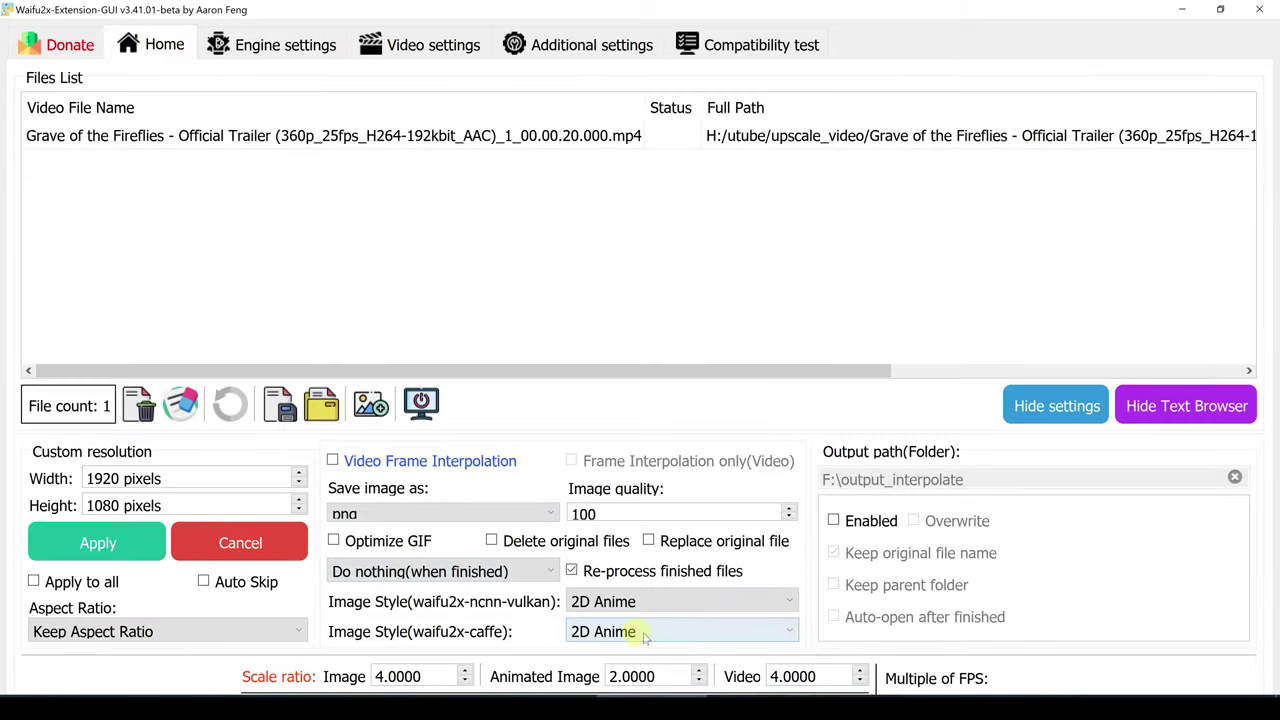
click(603, 628)
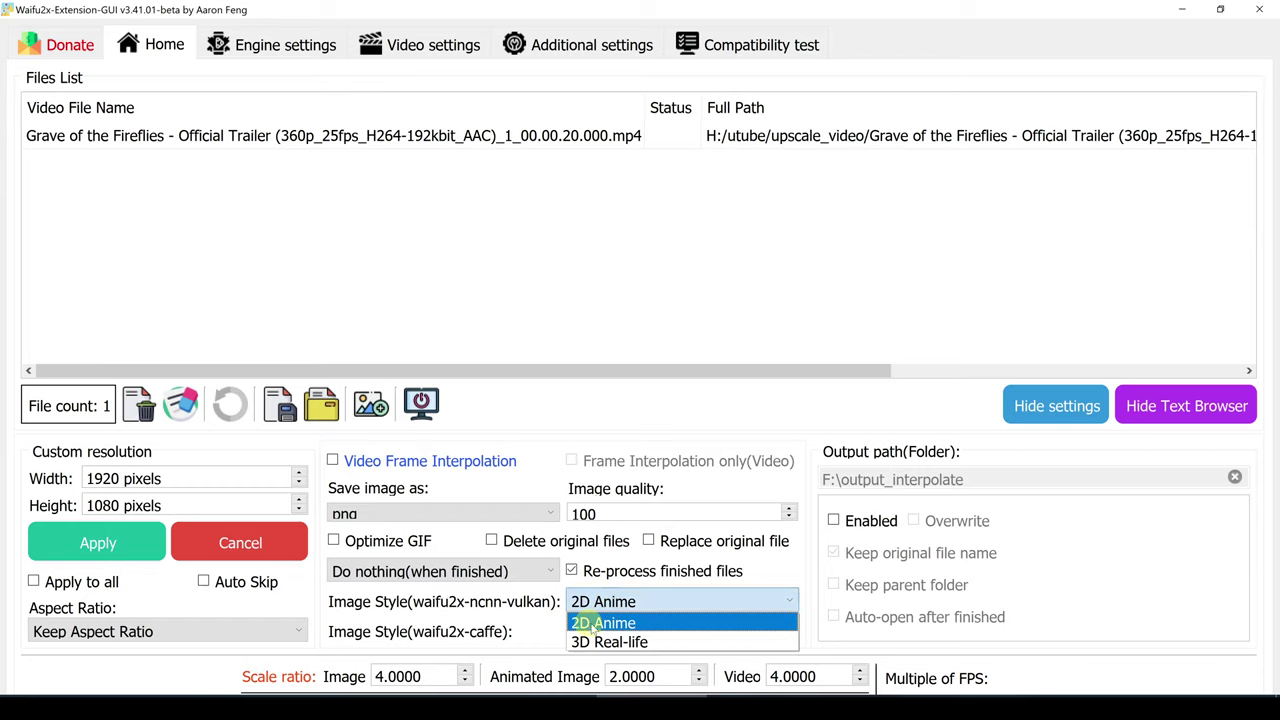
click(603, 621)
click(603, 621)
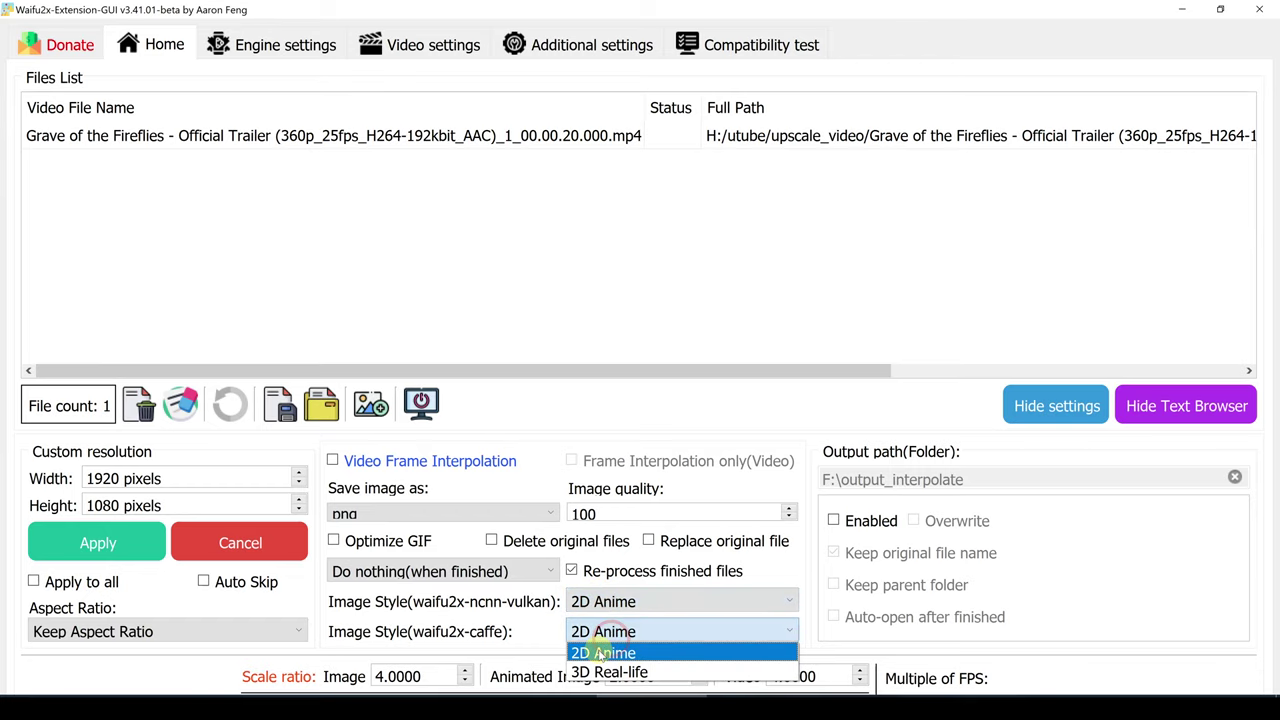
click(586, 649)
Enable the custom output folder option and switch it off again.
scroll(686, 638, down, 2)
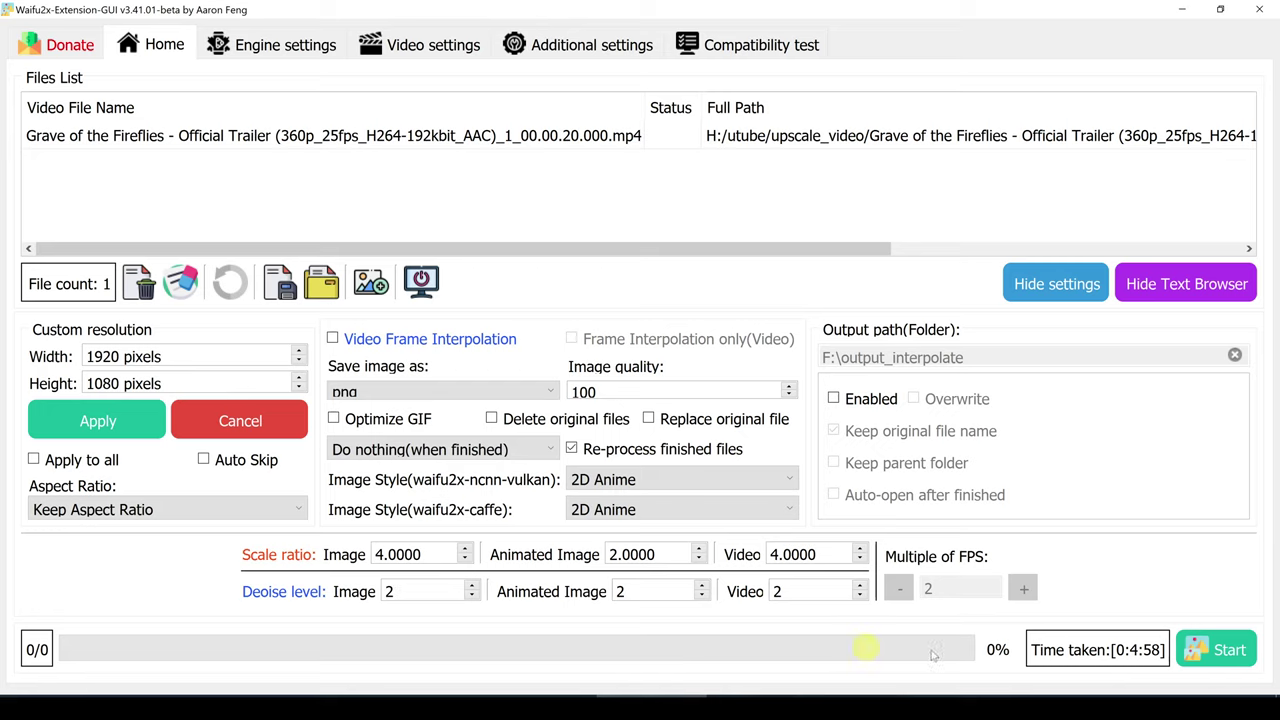
click(1222, 650)
click(1210, 637)
click(834, 399)
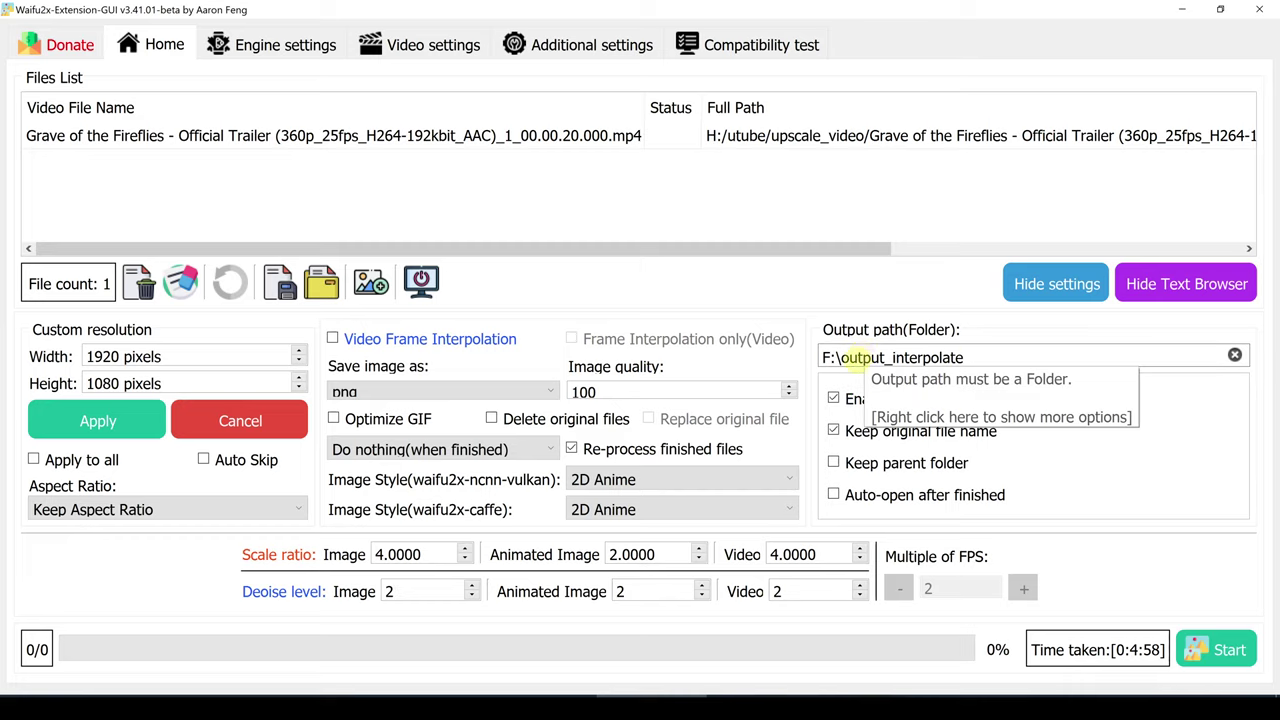
click(833, 398)
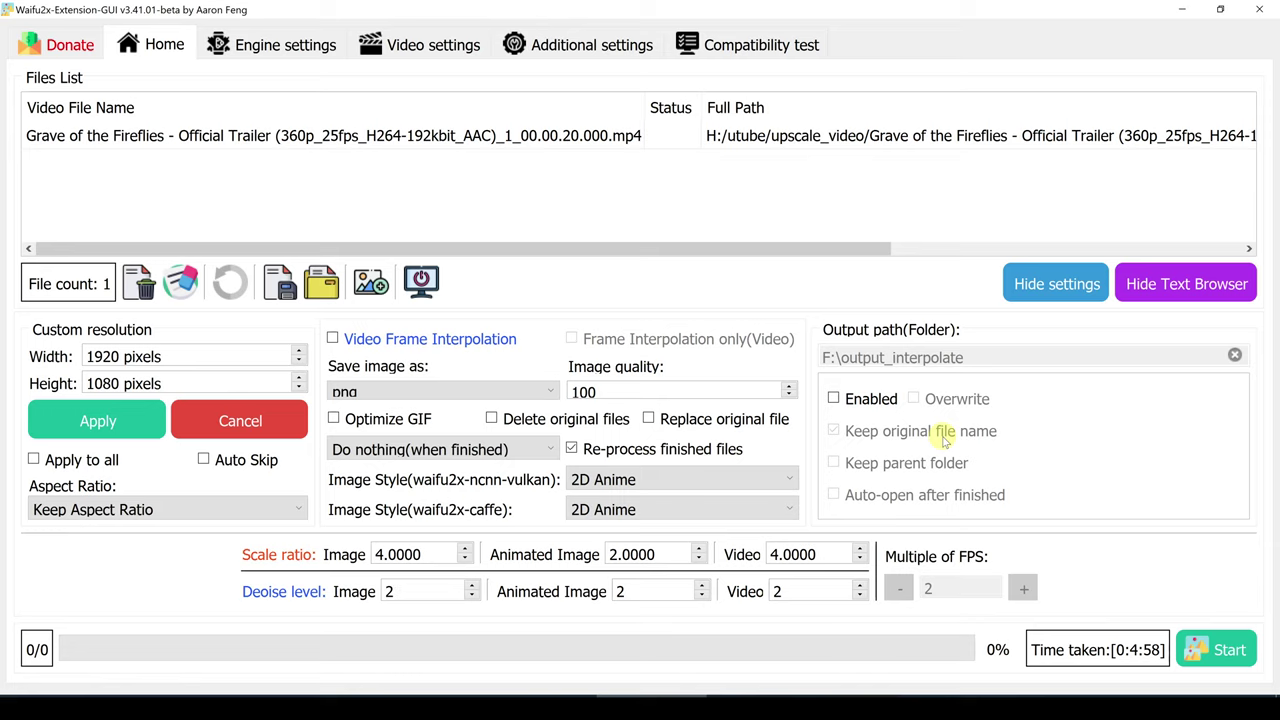
Start upscaling the listed video, and dismiss the donation notification and the summary when processing ends.
click(1228, 650)
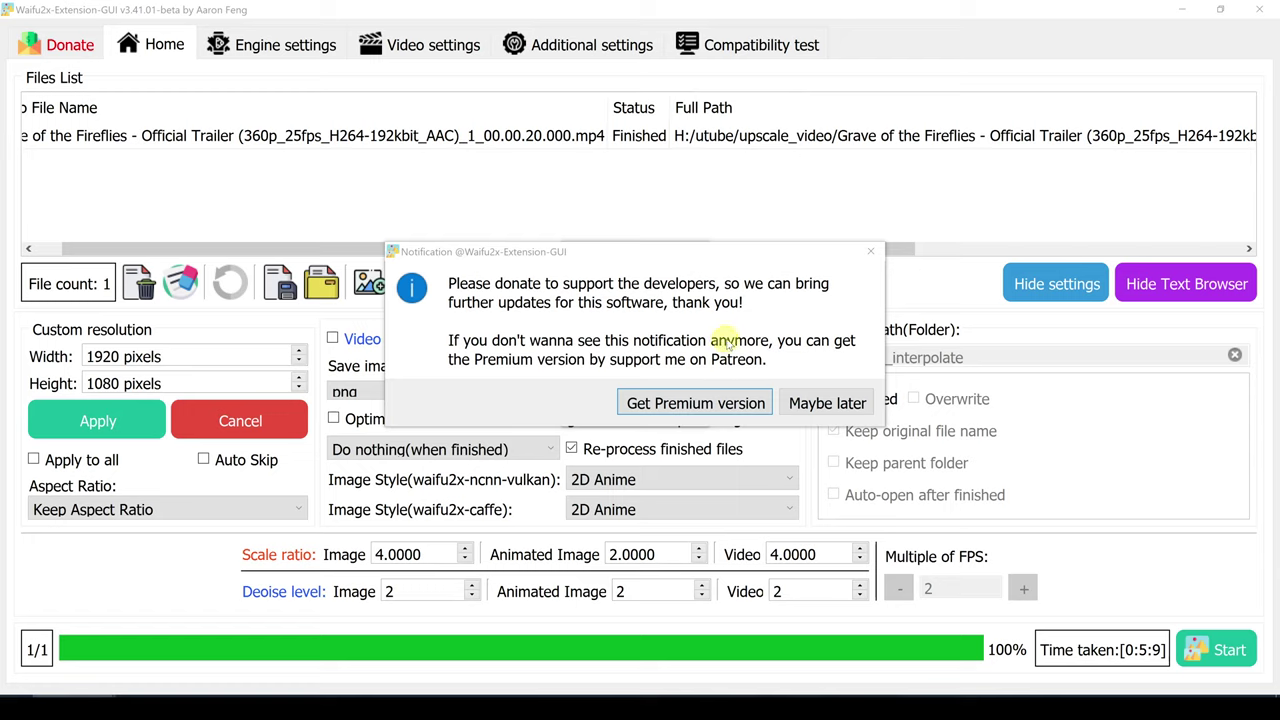
click(820, 404)
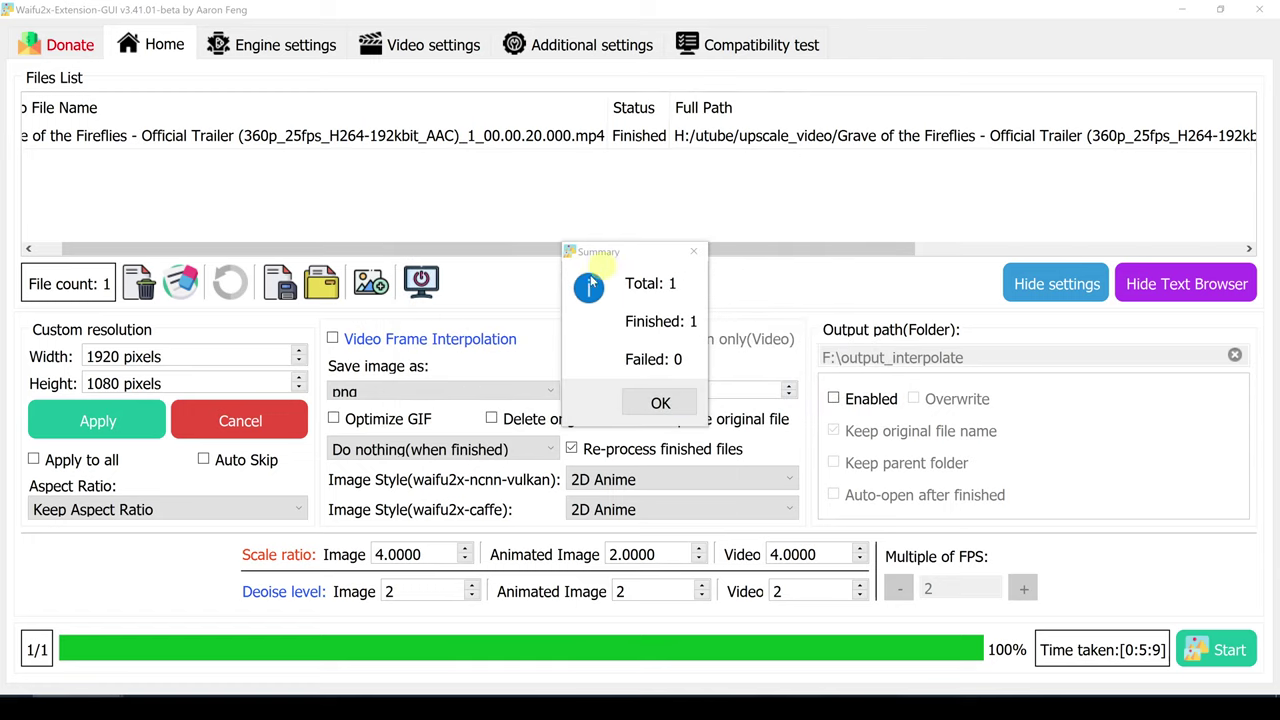
drag(628, 258, 605, 230)
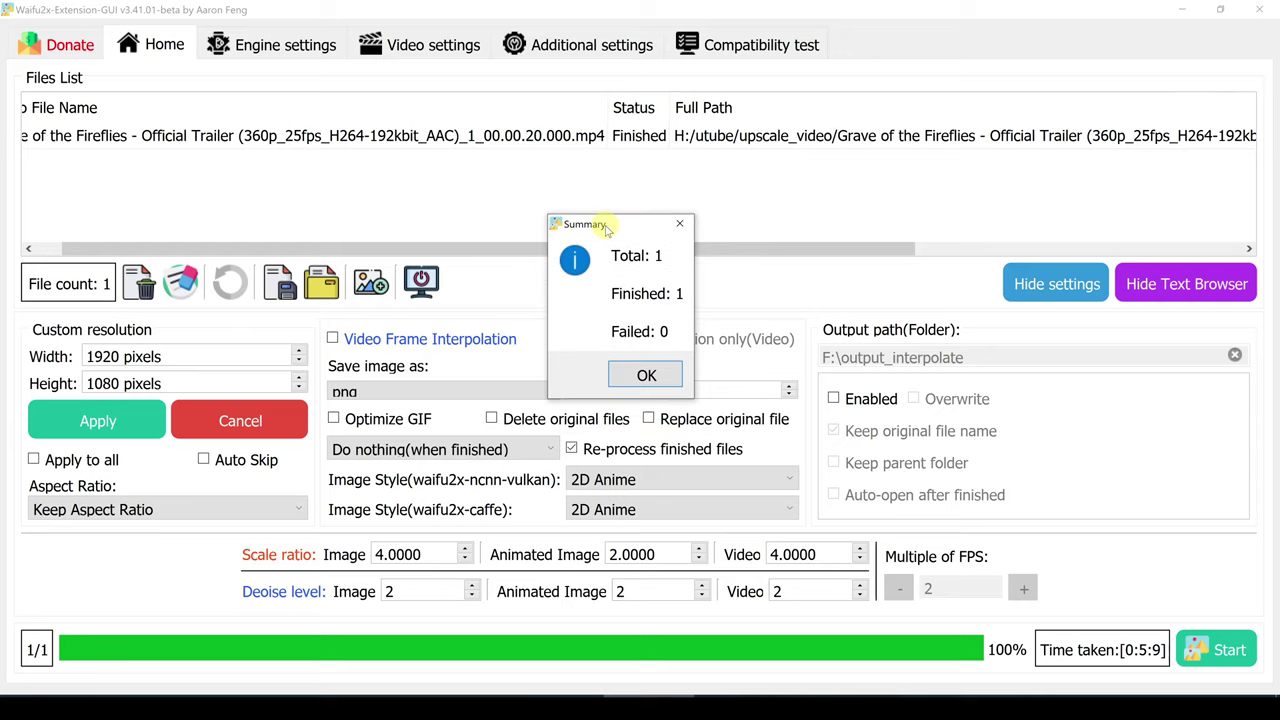
click(658, 376)
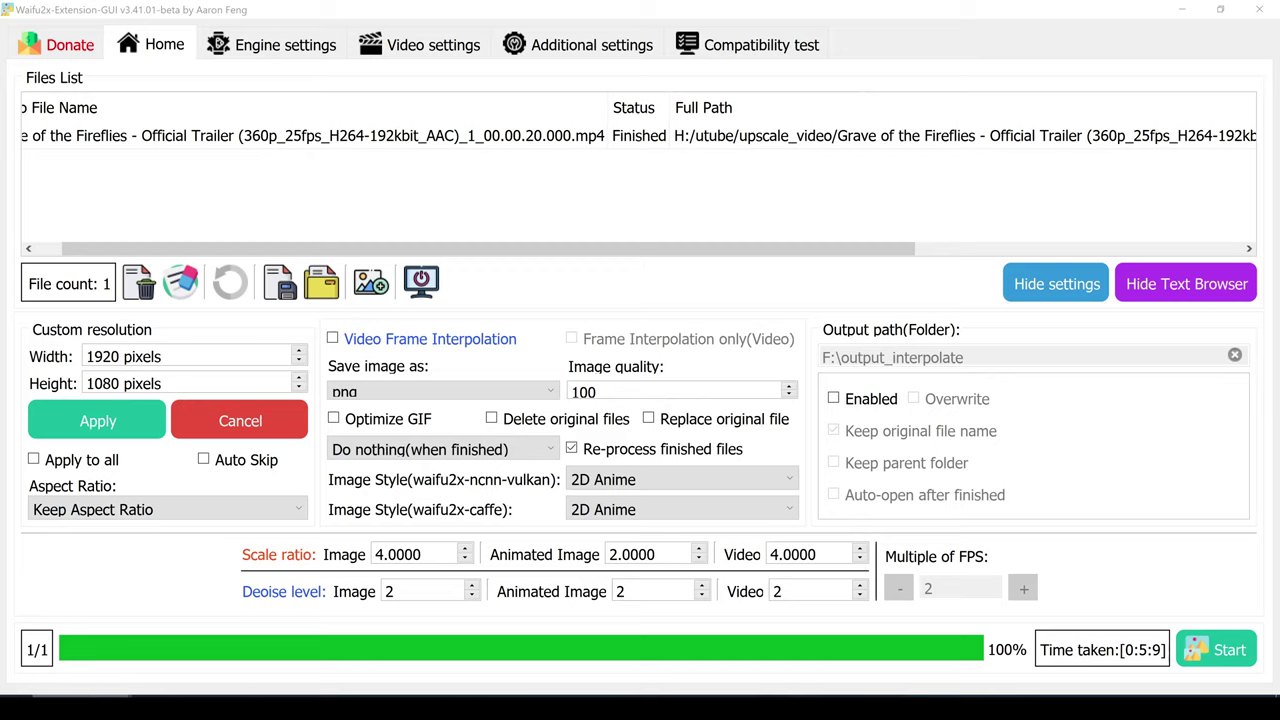
Play the upscaled Grave of the Fireflies trailer in VLC media player and return to Waifu2x-Extension-GUI.
mouse_move(450, 710)
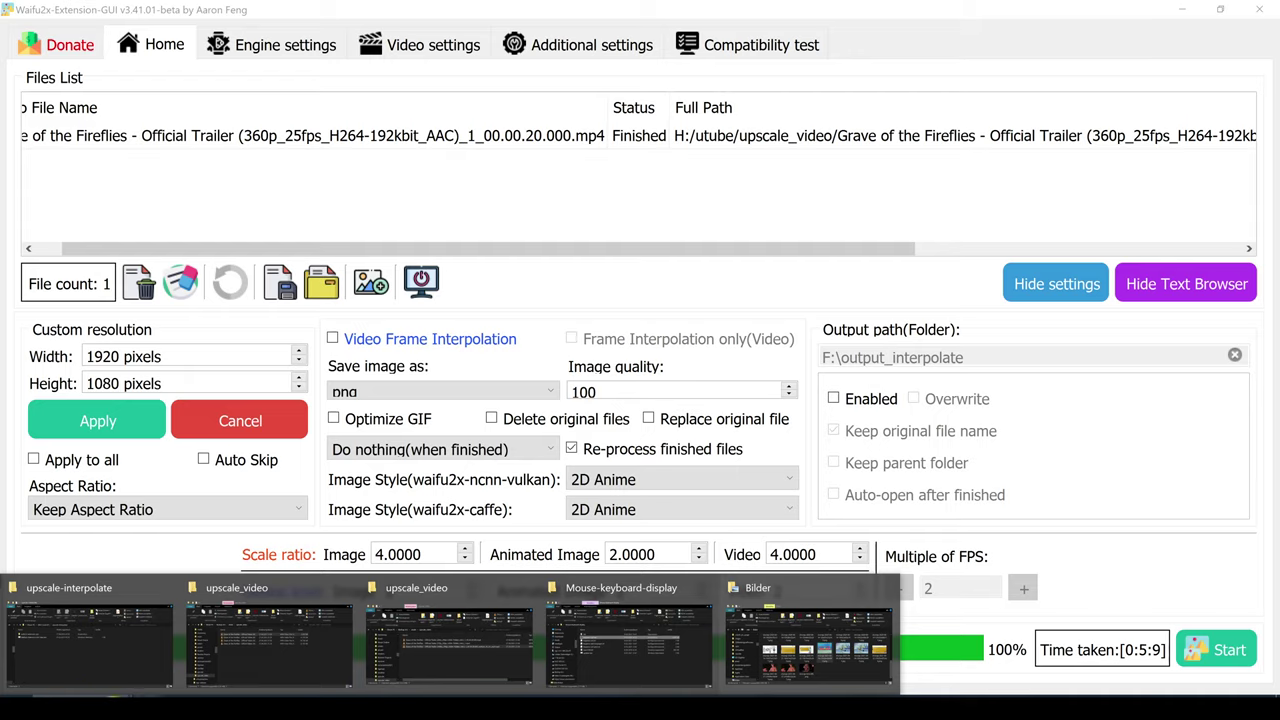
mouse_move(688, 650)
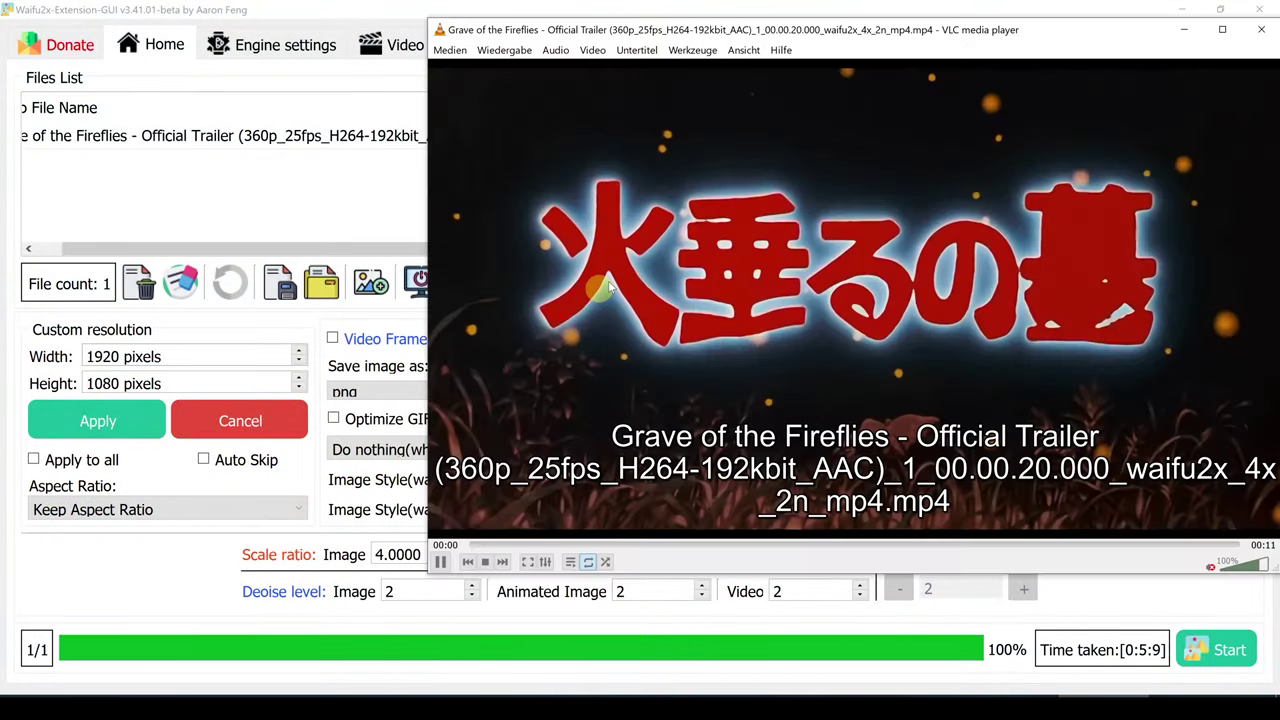
drag(745, 34, 614, 54)
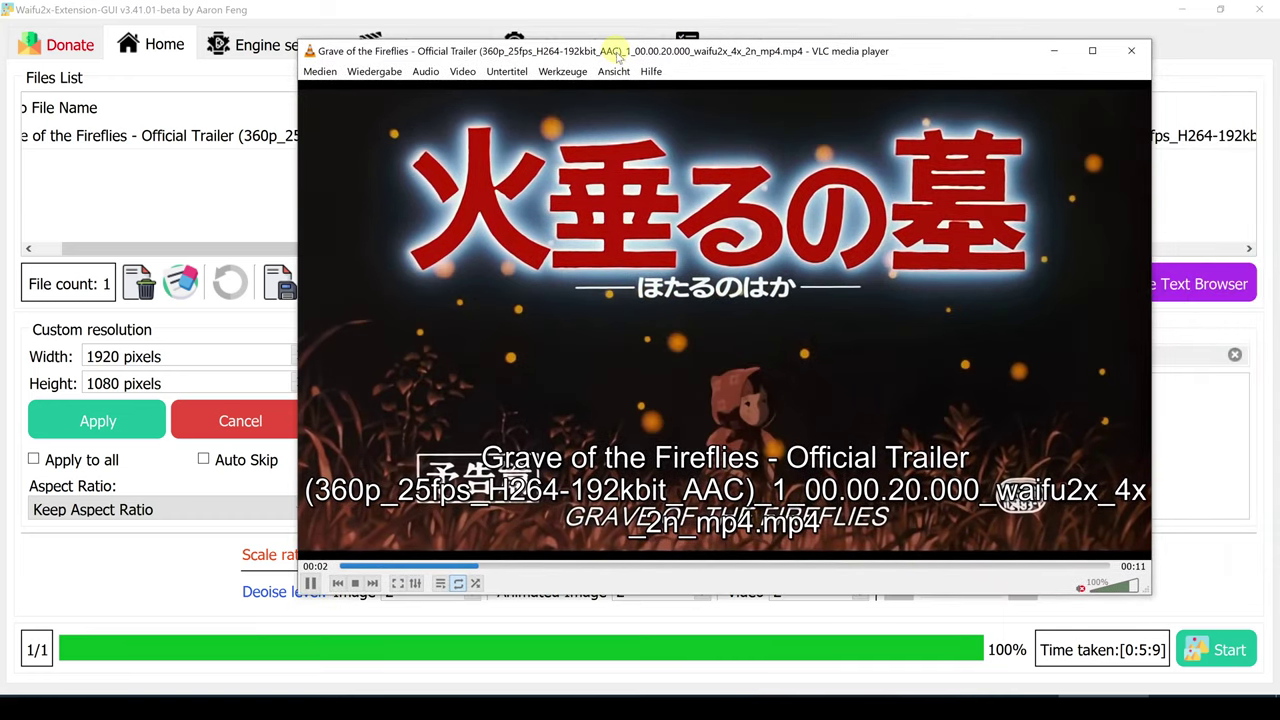
double_click(595, 347)
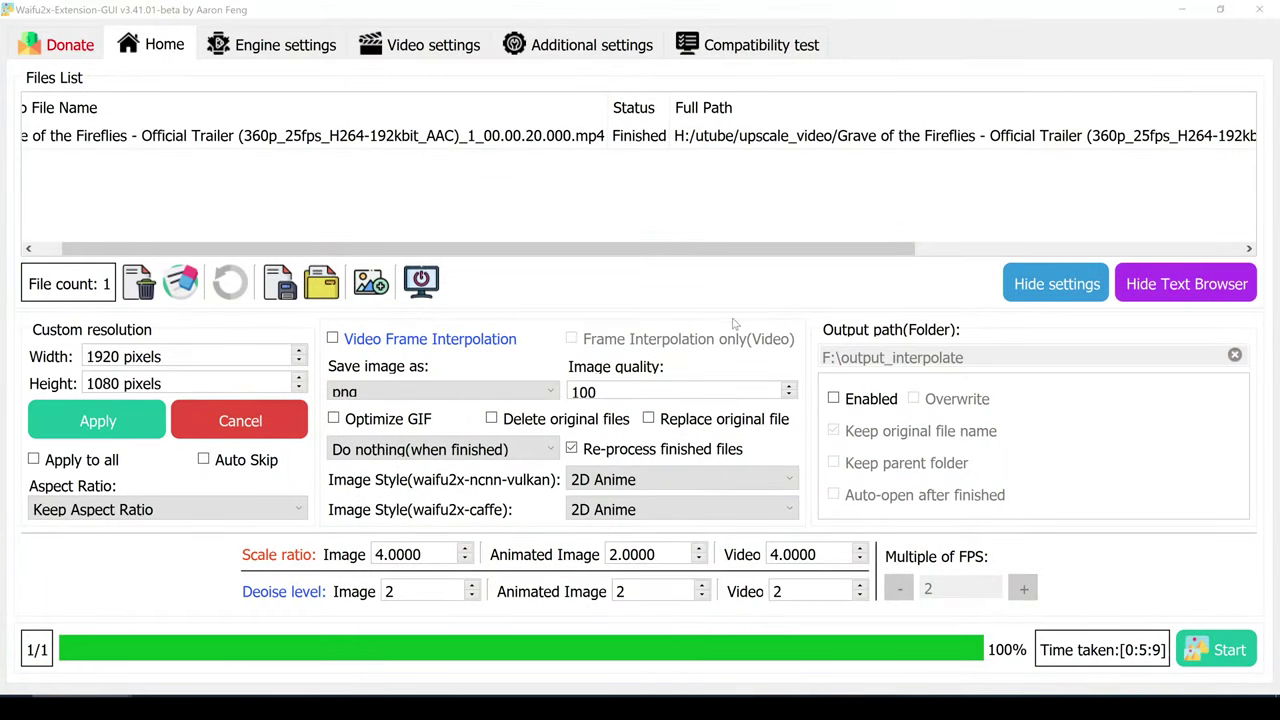
click(703, 385)
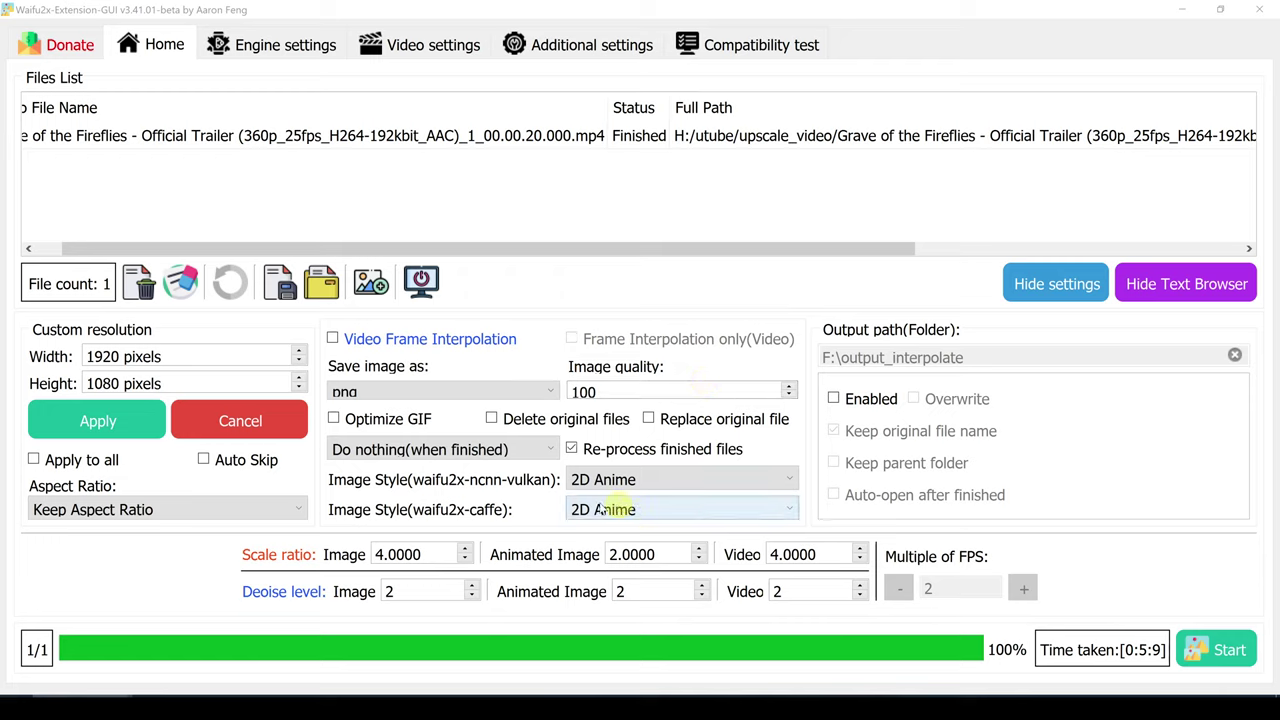
Set the waifu2x-caffe image style to 3D Real-life and choose upconv_7_photo as its 3D real-life model.
click(652, 511)
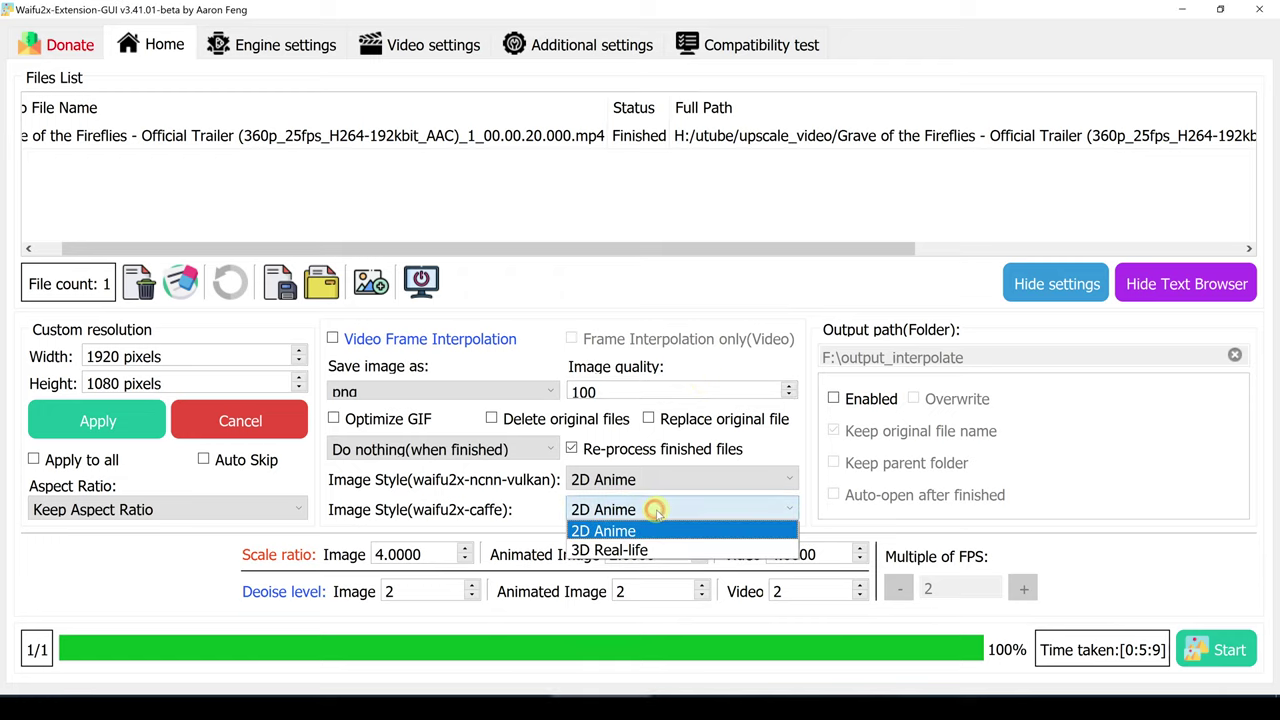
click(628, 551)
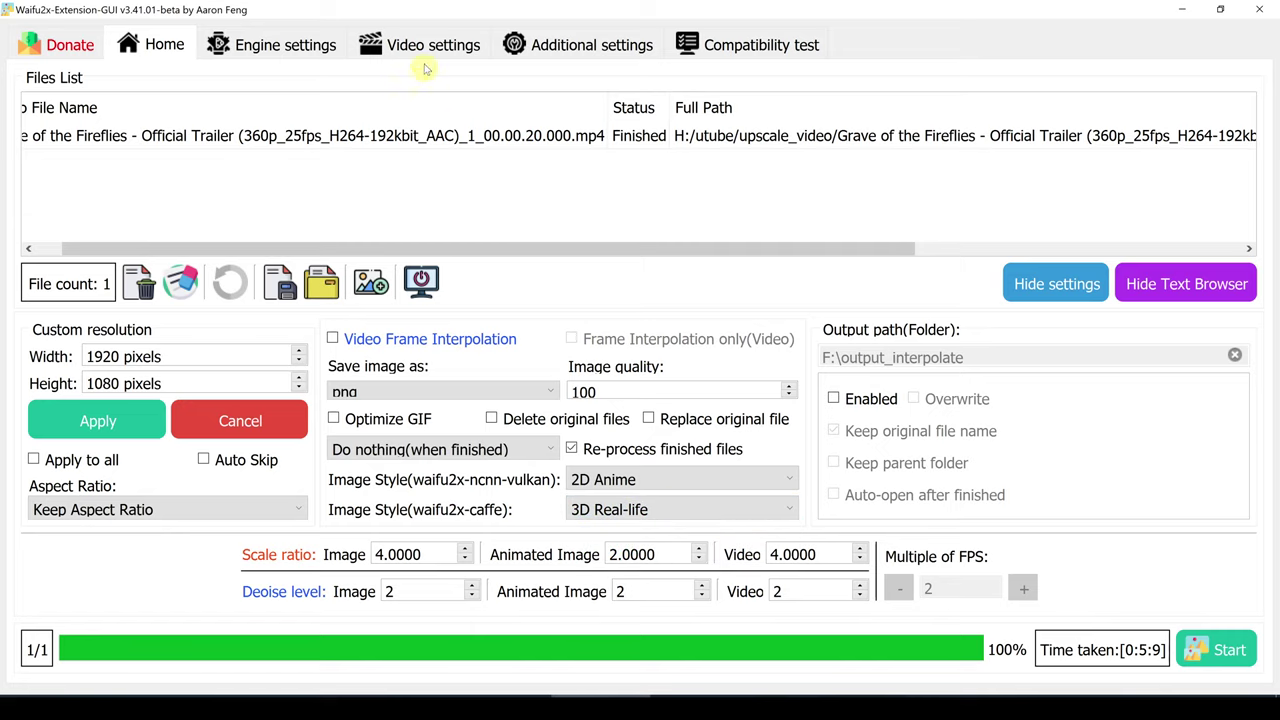
click(266, 46)
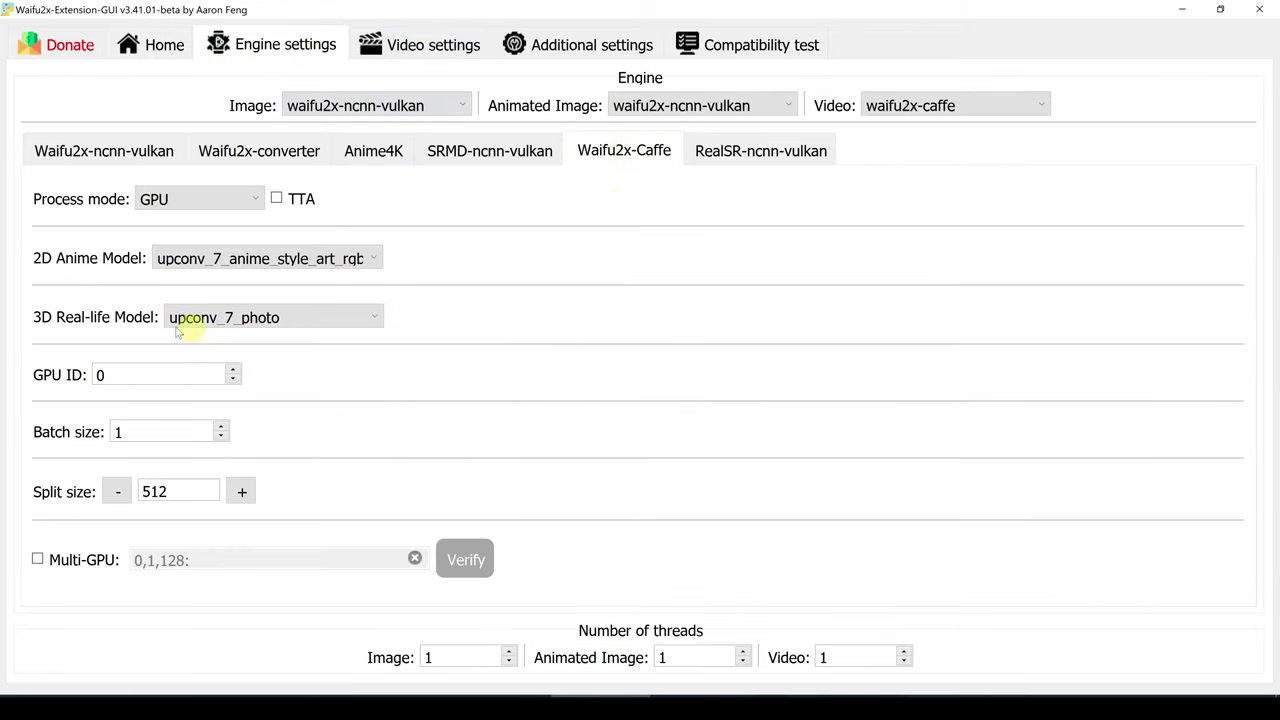
click(222, 317)
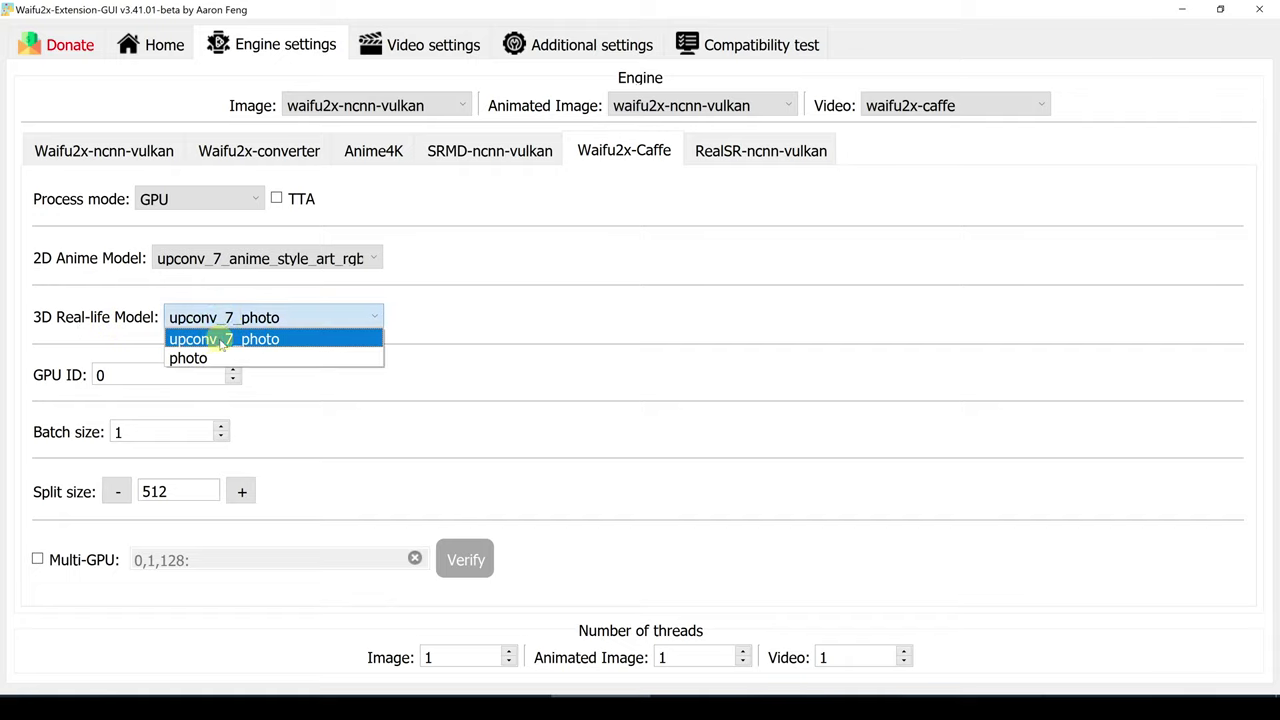
click(292, 340)
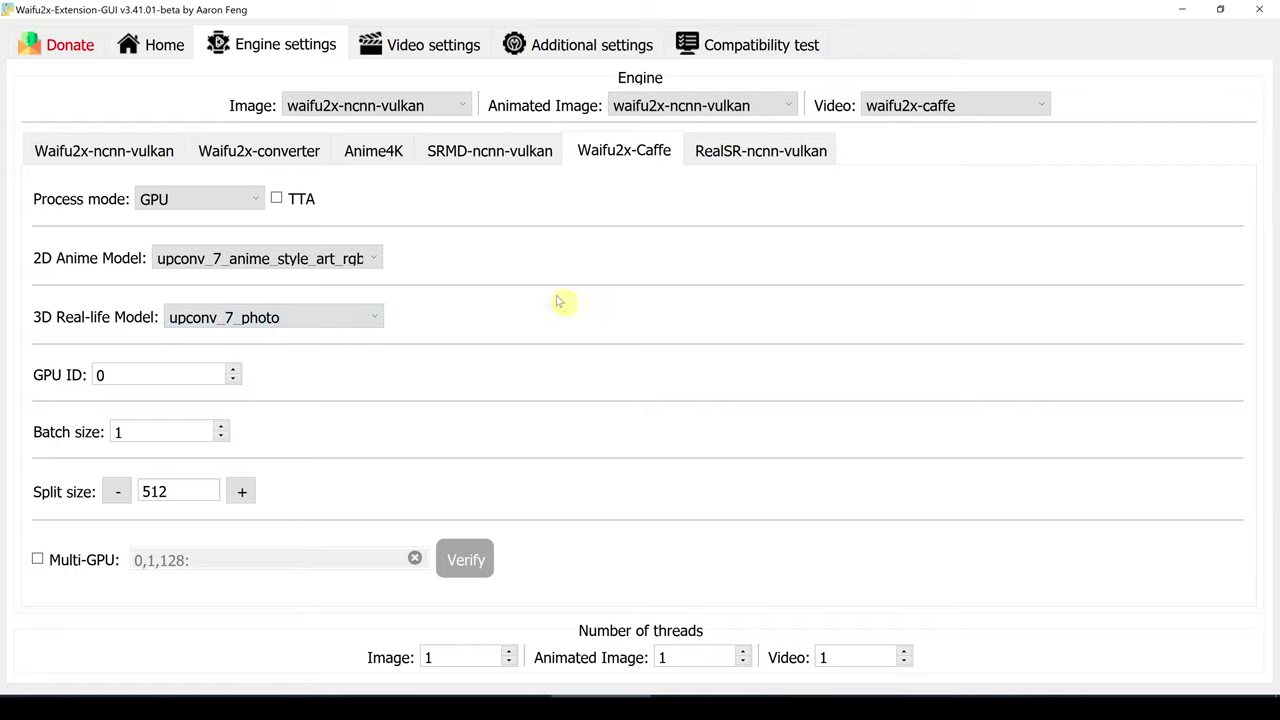
click(165, 46)
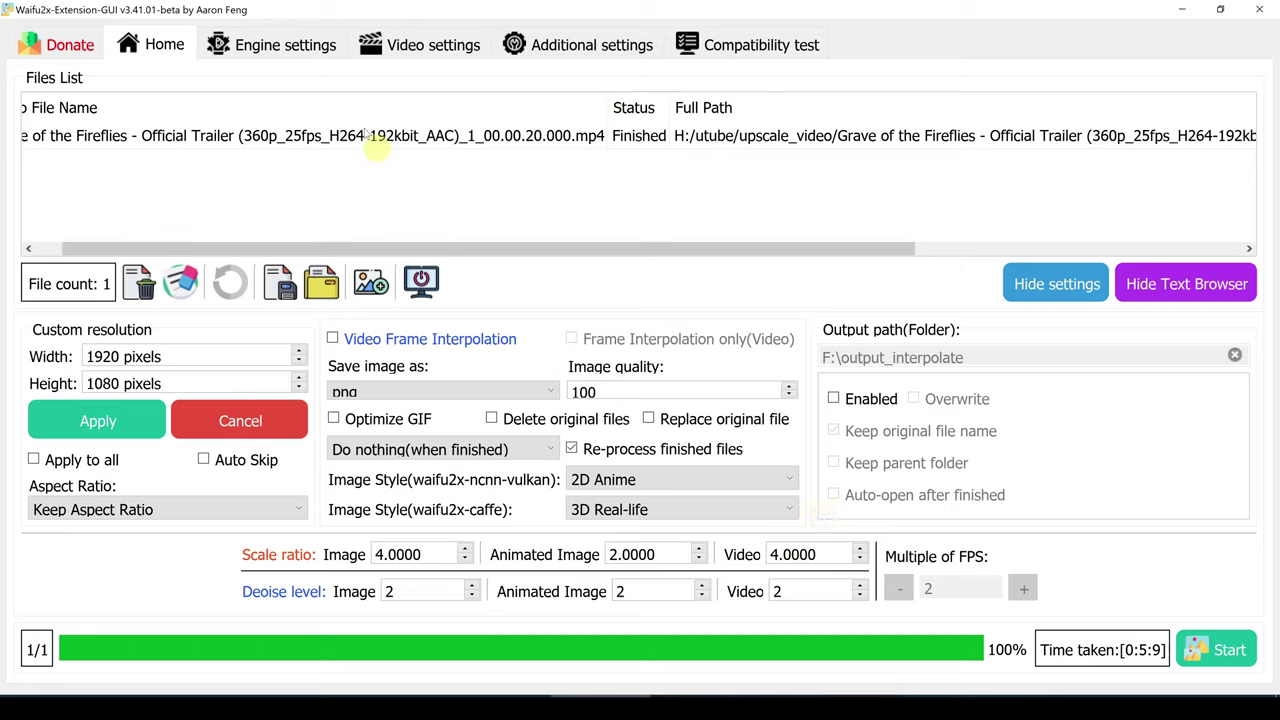
Switch the video engine to realsr-ncnn-vulkan to review its settings, and restore waifu2x-caffe.
click(296, 45)
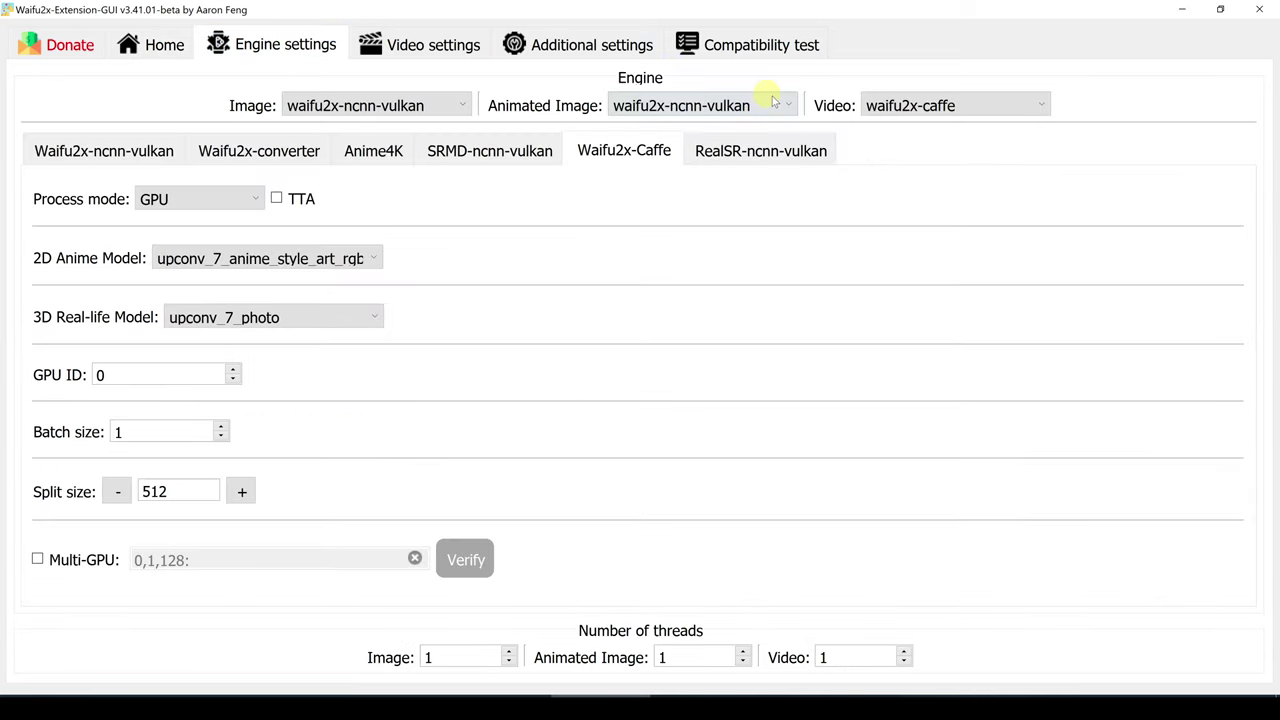
click(921, 104)
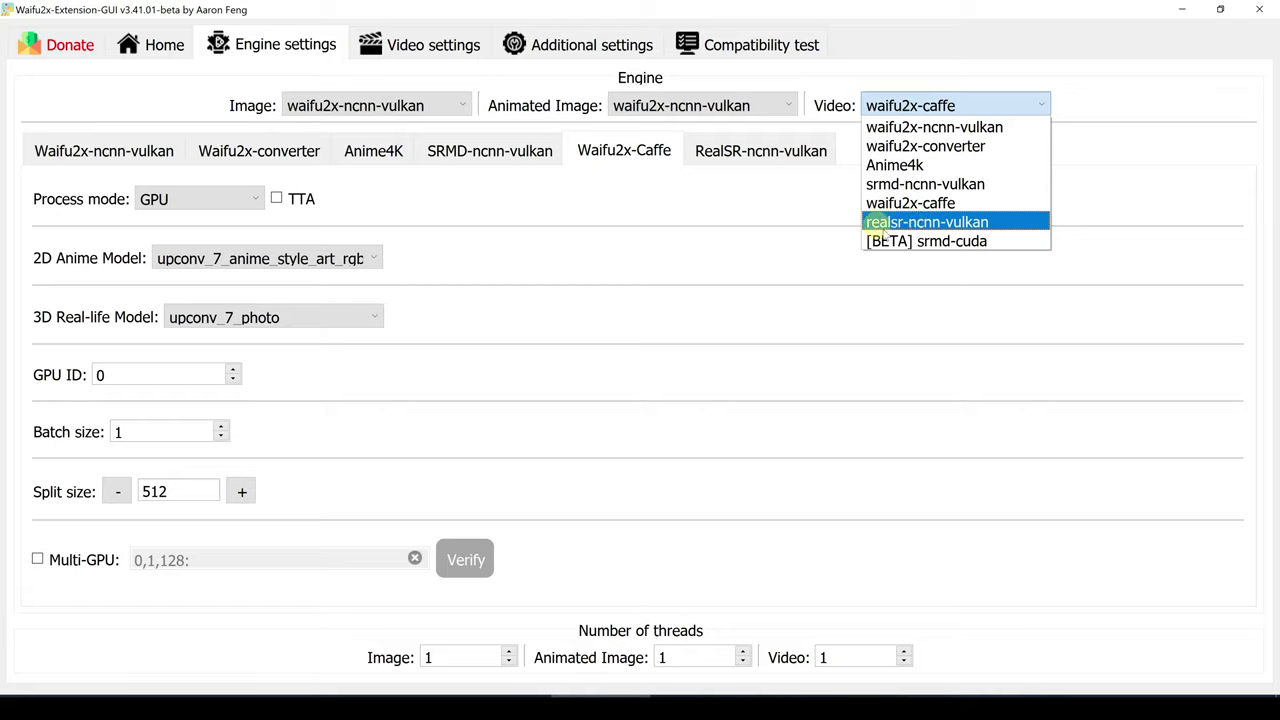
click(957, 222)
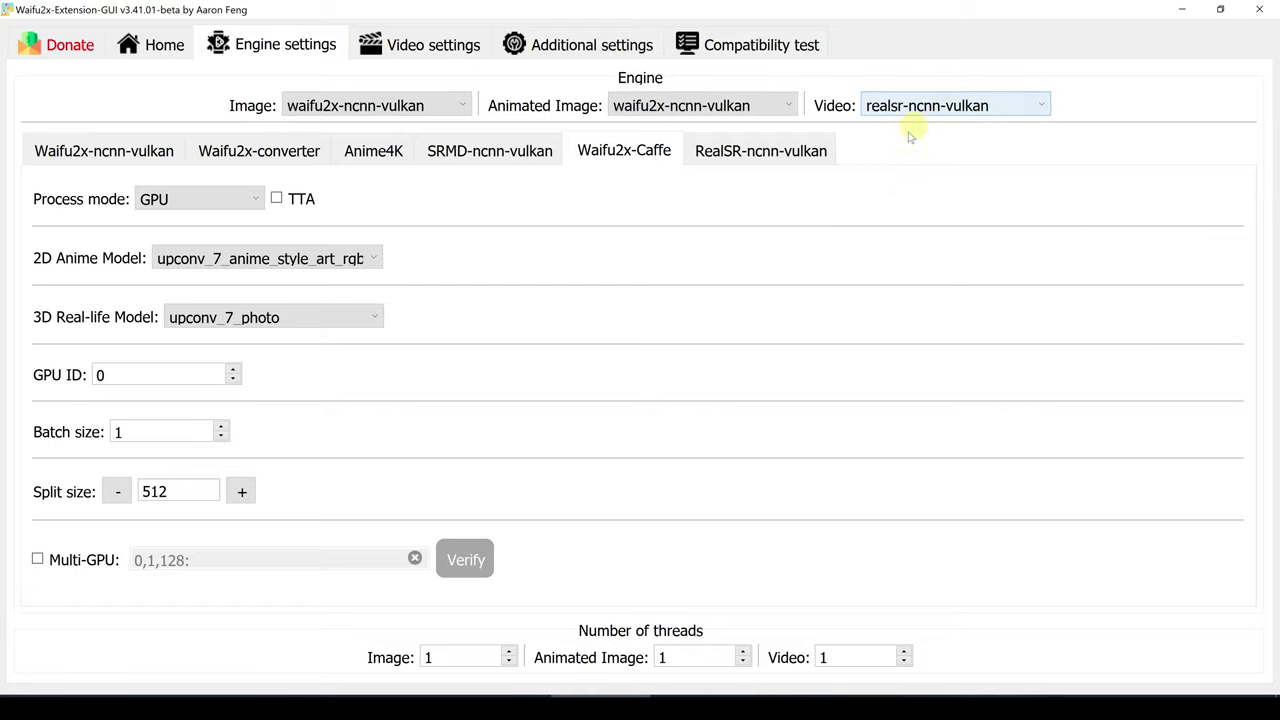
click(795, 153)
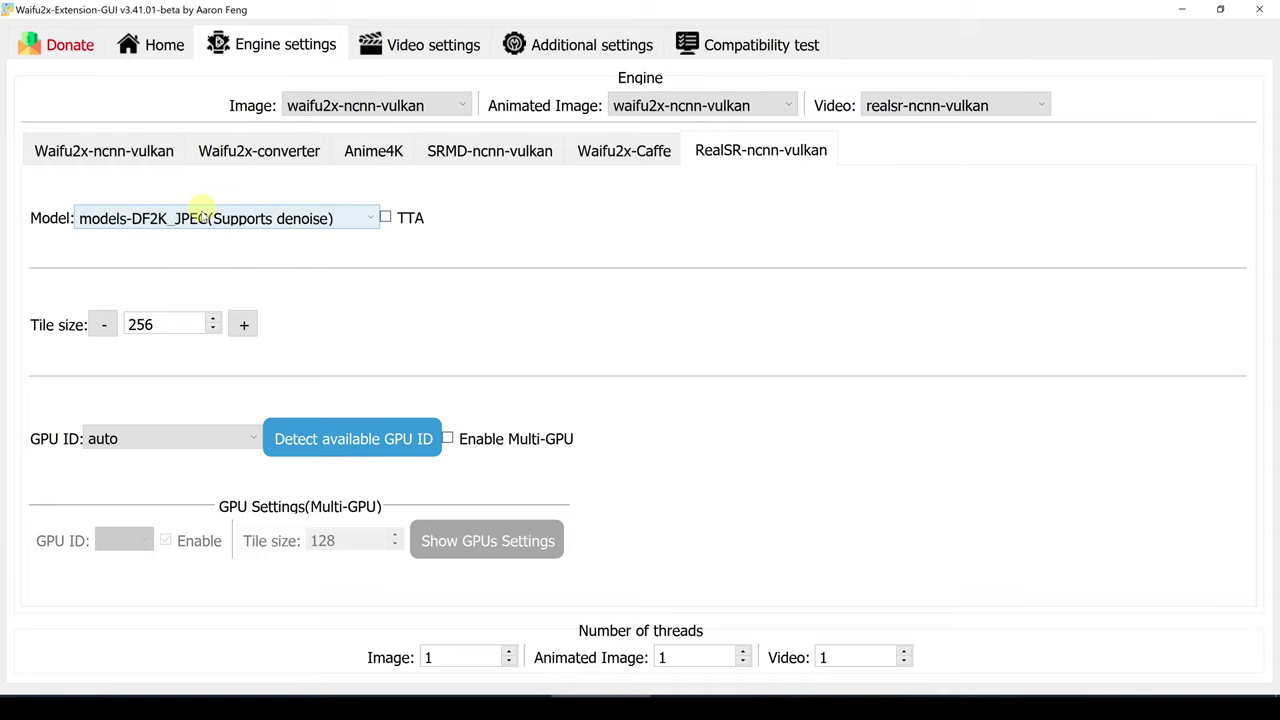
click(150, 44)
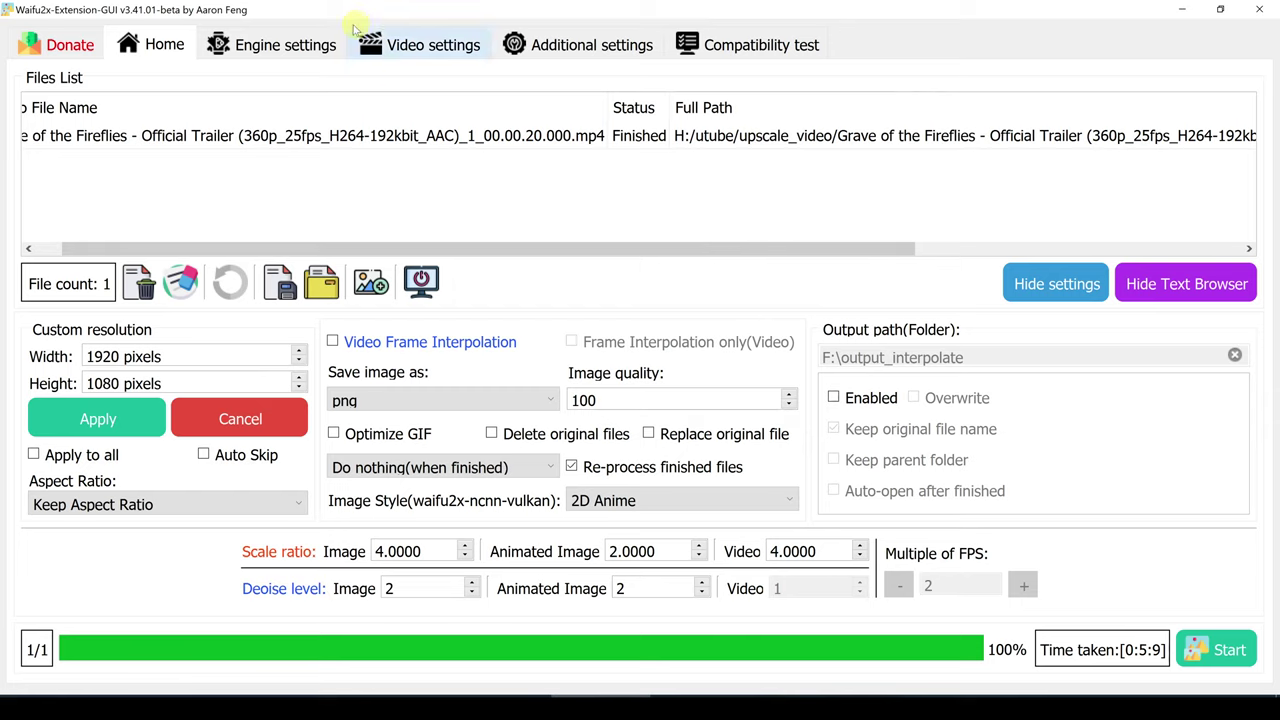
click(285, 44)
click(931, 105)
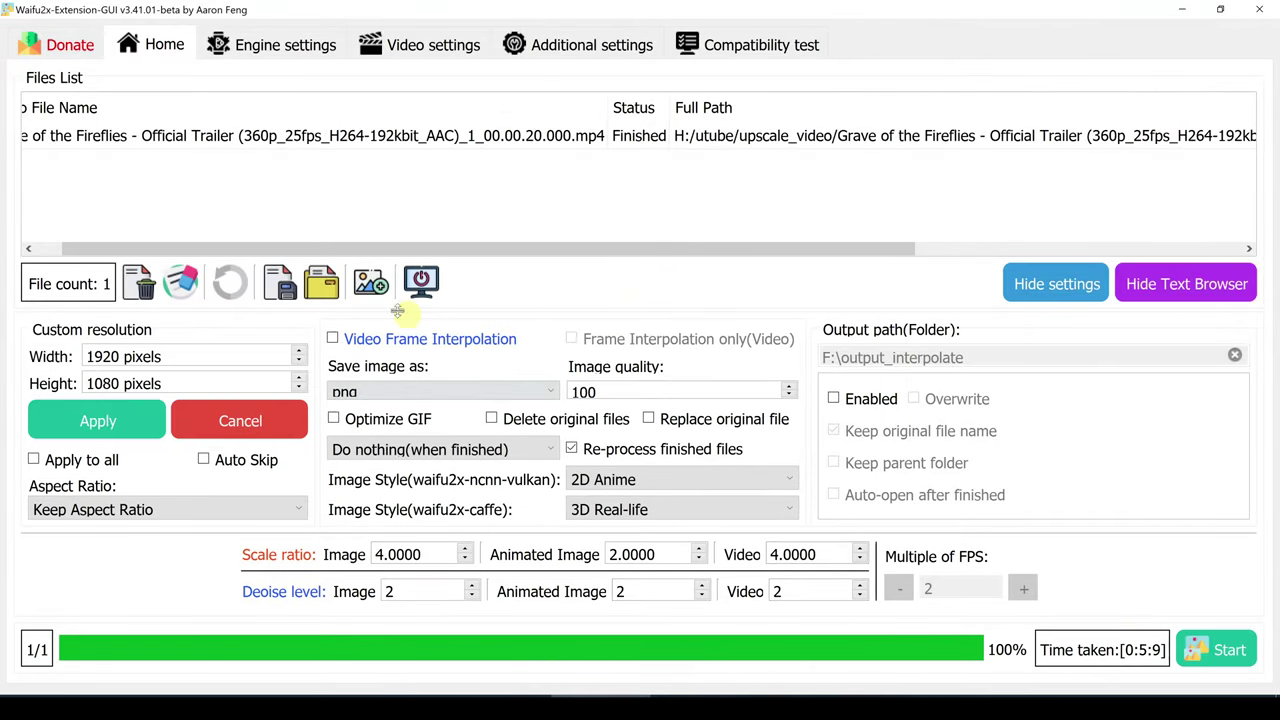
Enable video frame interpolation with the rife-ncnn-vulkan engine and rife-v2.4 model, and disable interpolation again.
click(333, 340)
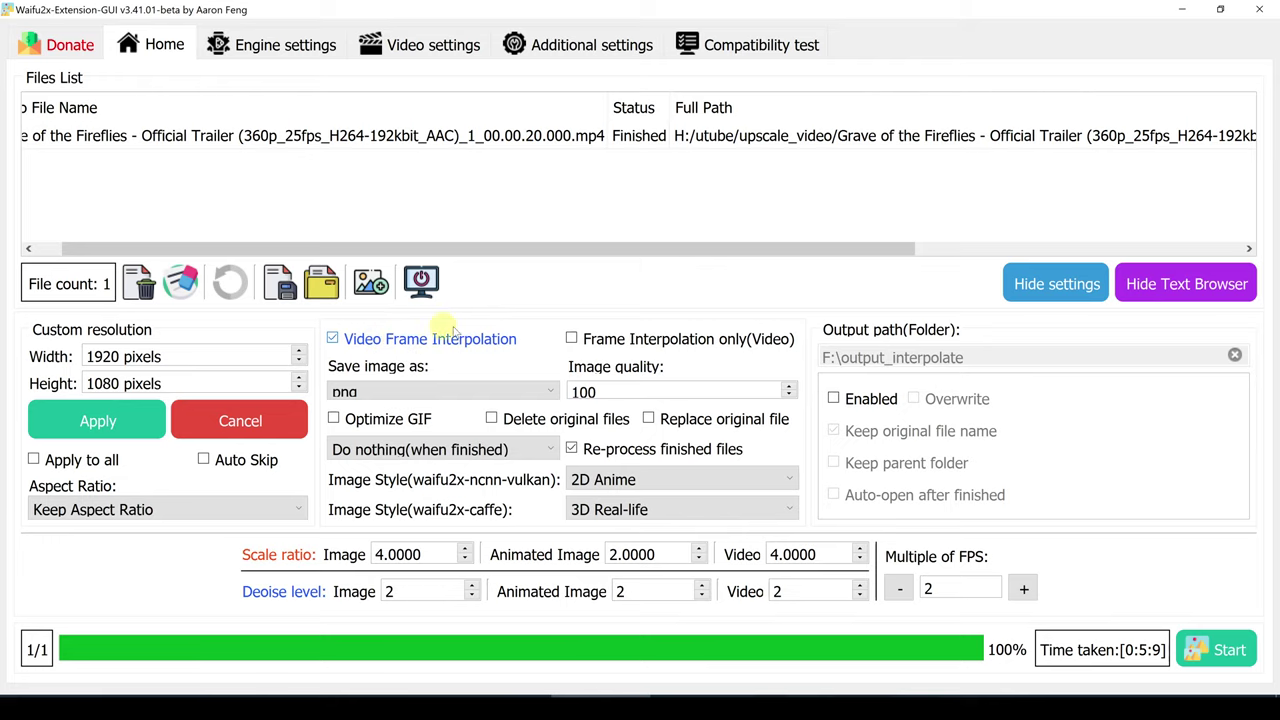
click(445, 44)
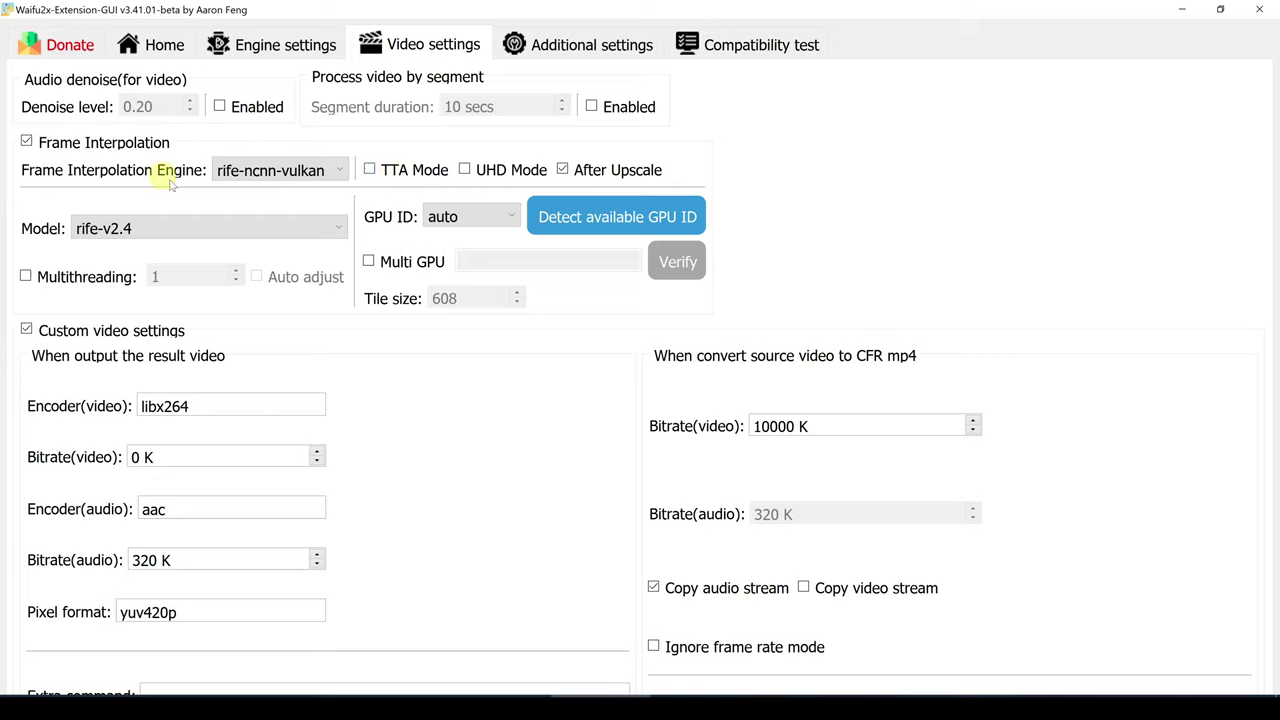
click(287, 172)
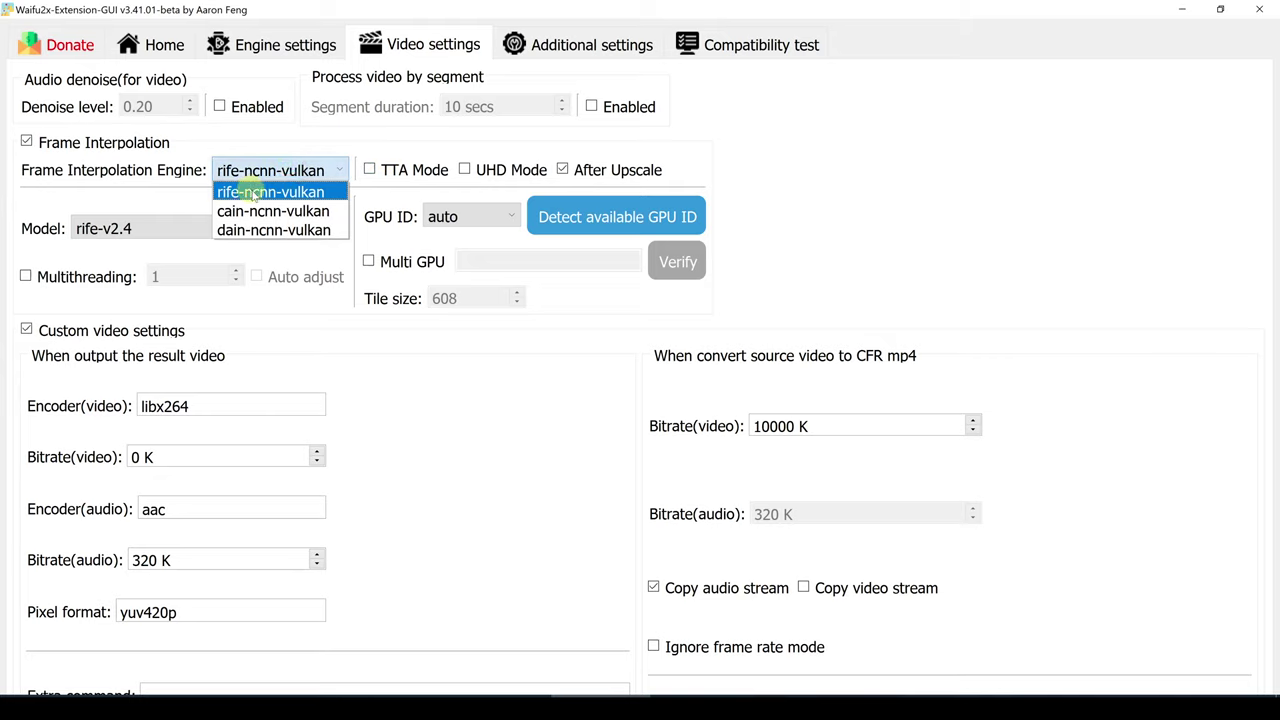
click(251, 190)
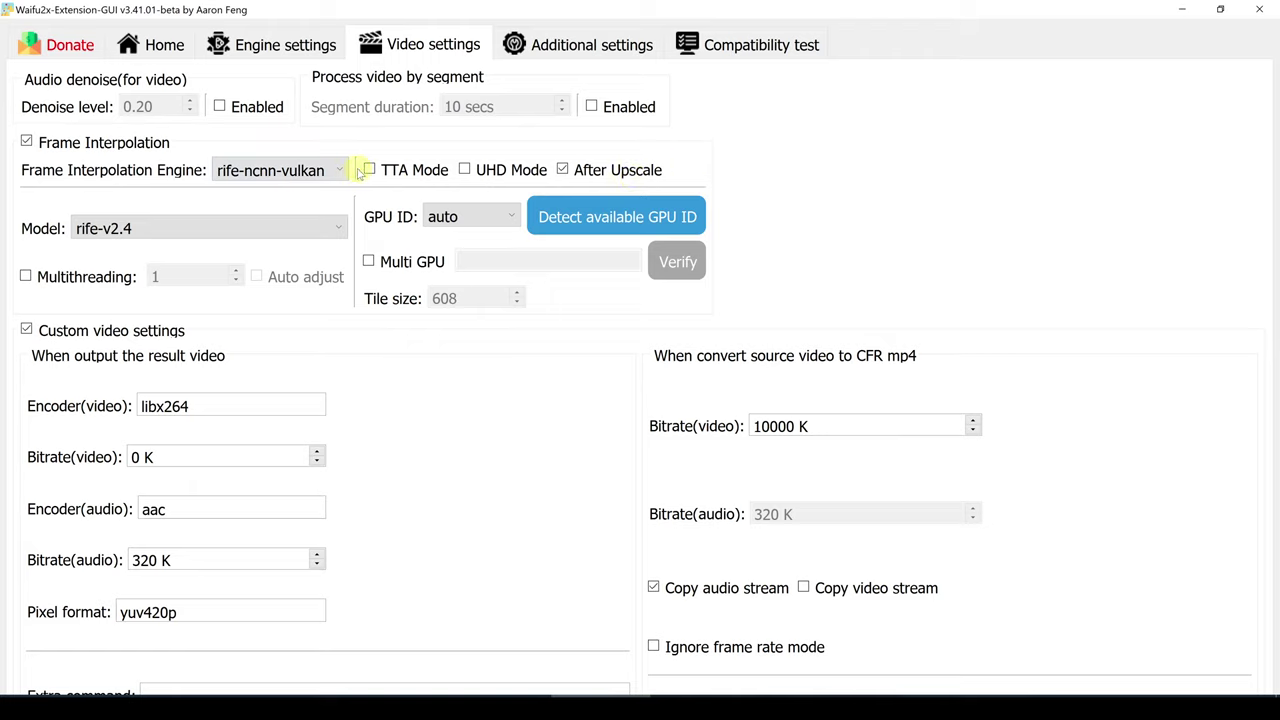
click(130, 224)
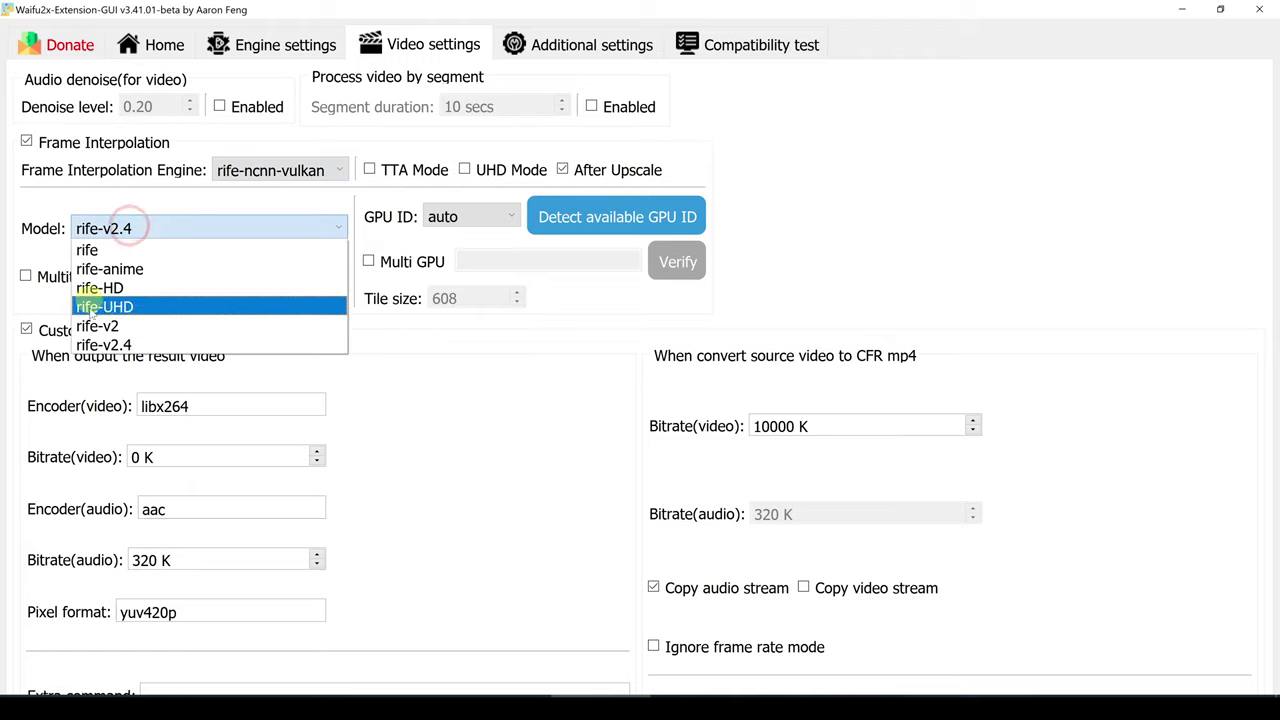
click(140, 344)
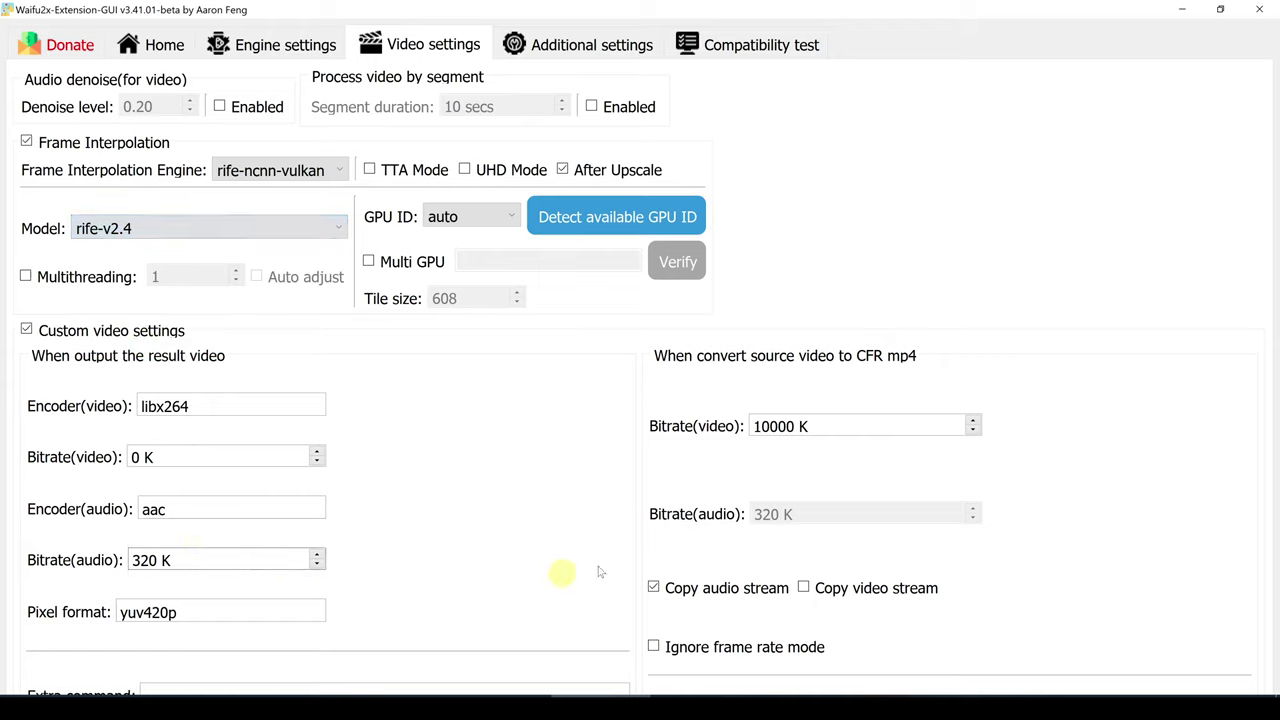
click(162, 45)
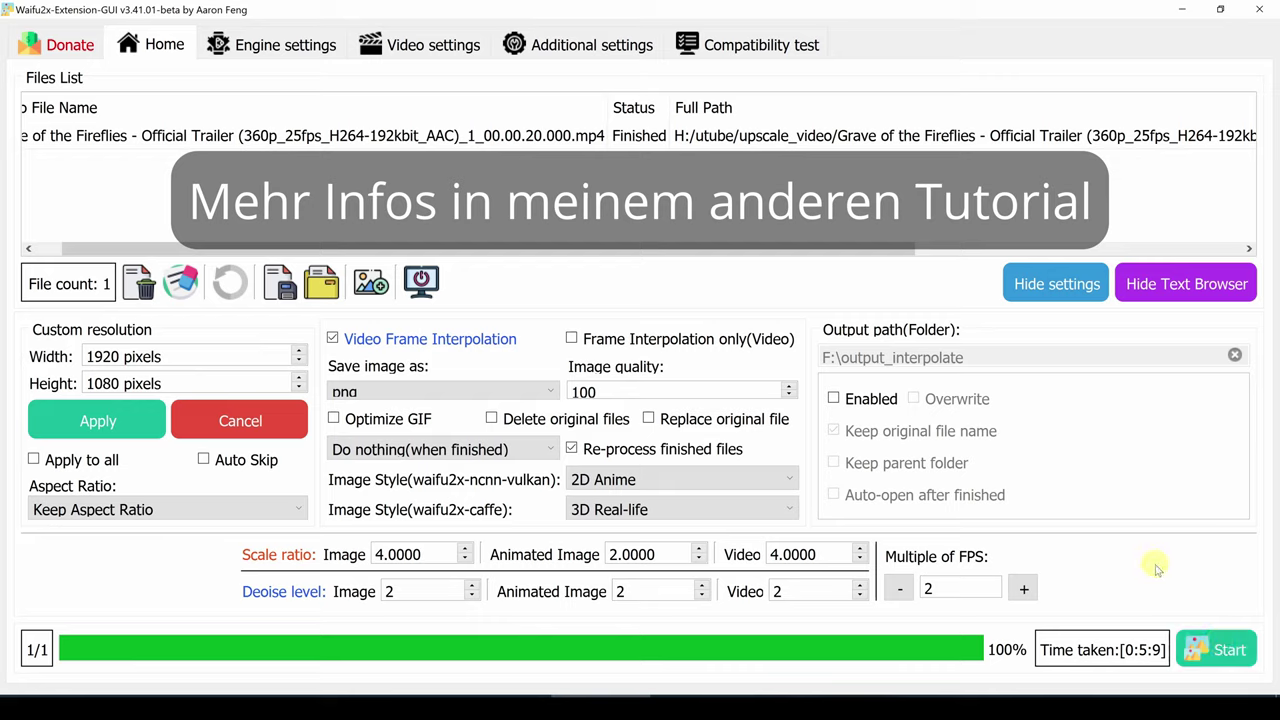
click(400, 339)
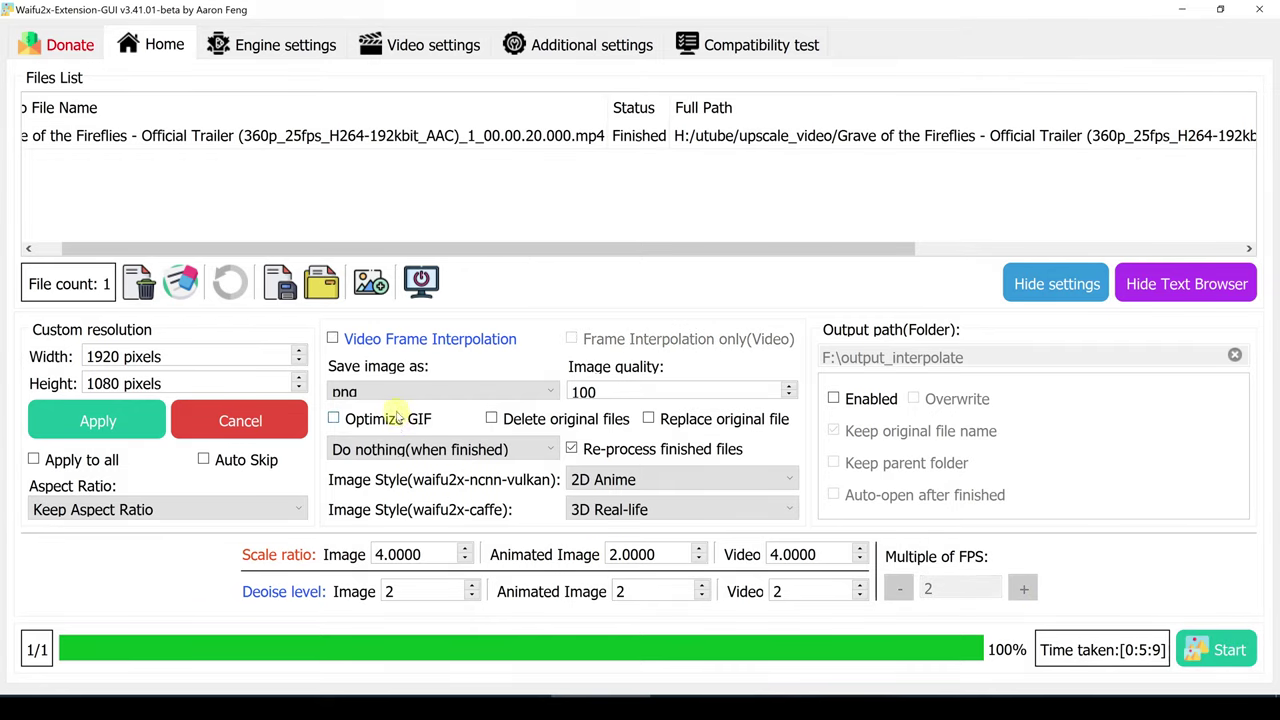